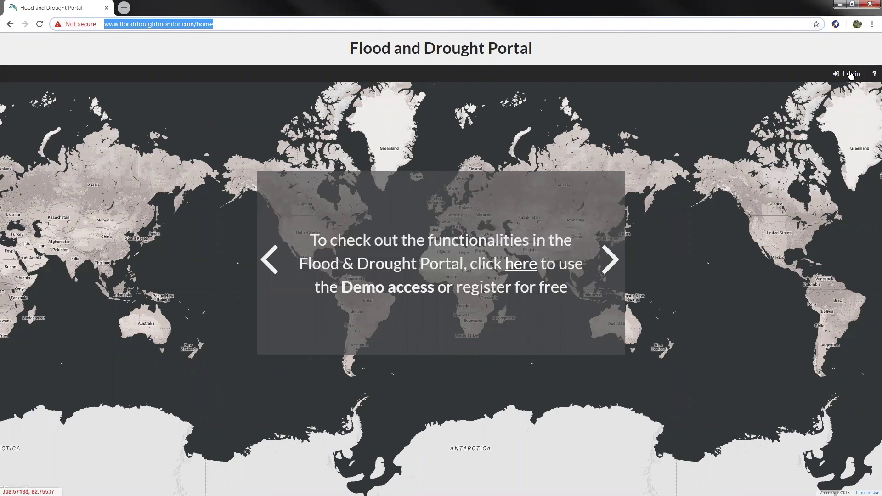
Log in to the Flood and Drought Portal by entering the account password
click(850, 75)
click(419, 281)
text(•••••••••)
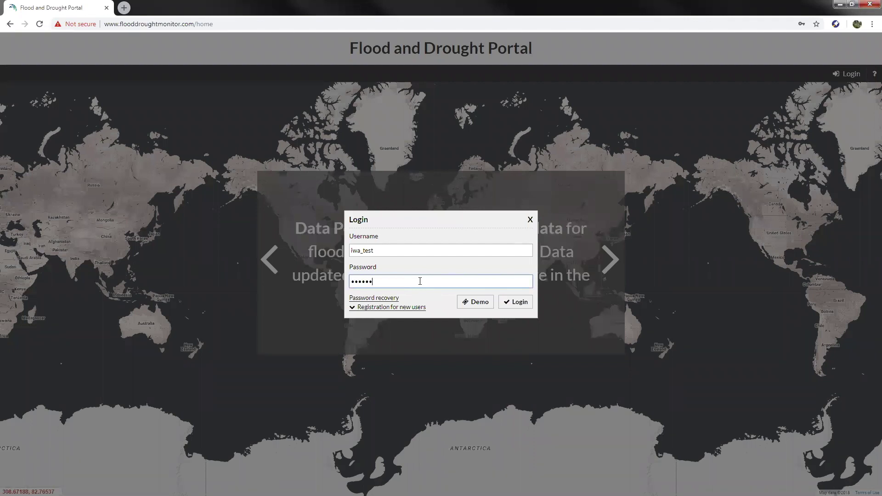
key(Return)
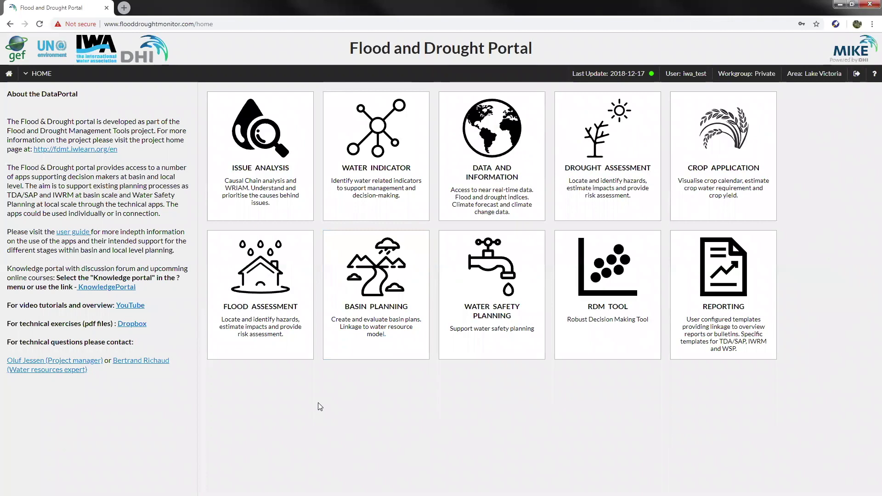
Open the Flood Assessment application and look through its Rainfall-runoff and Data sections
click(270, 298)
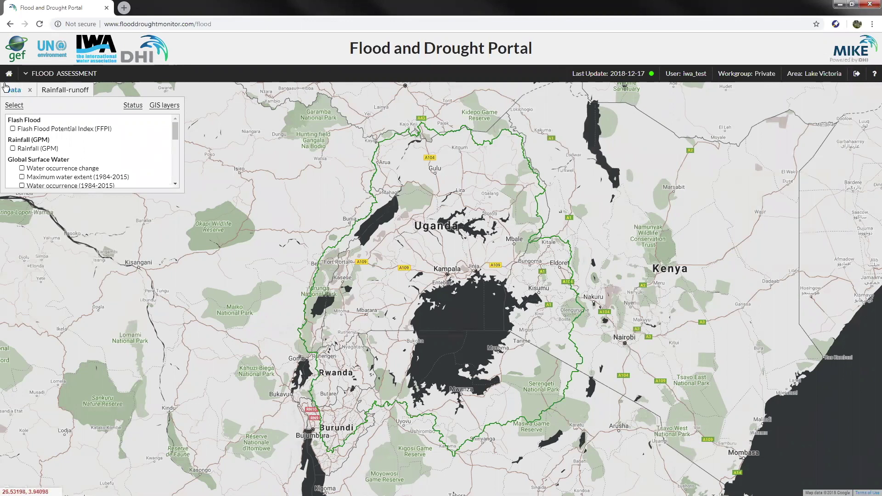
click(59, 90)
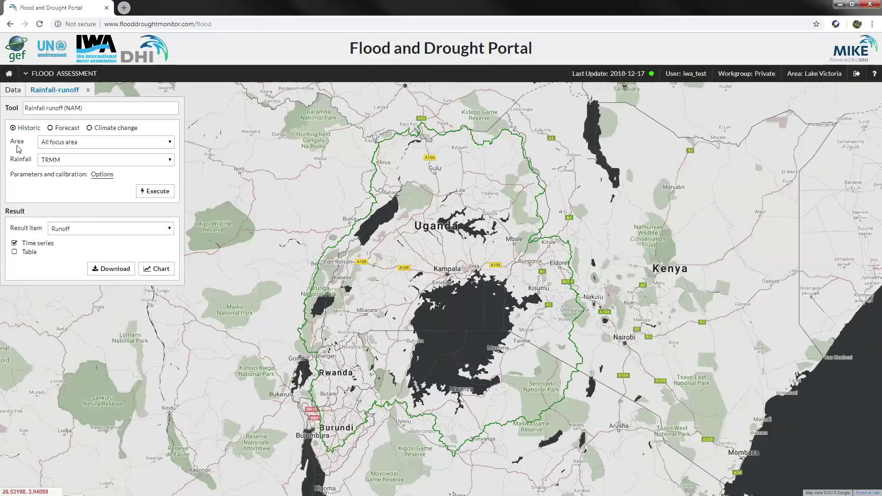
click(12, 92)
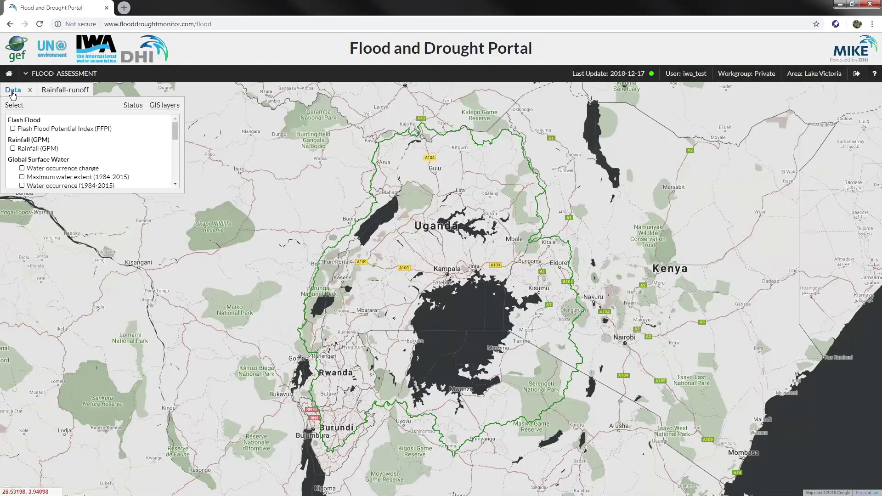
Preview the Flash Flood Potential Index (FFPI) and Rainfall (GPM) layers on the map
click(13, 129)
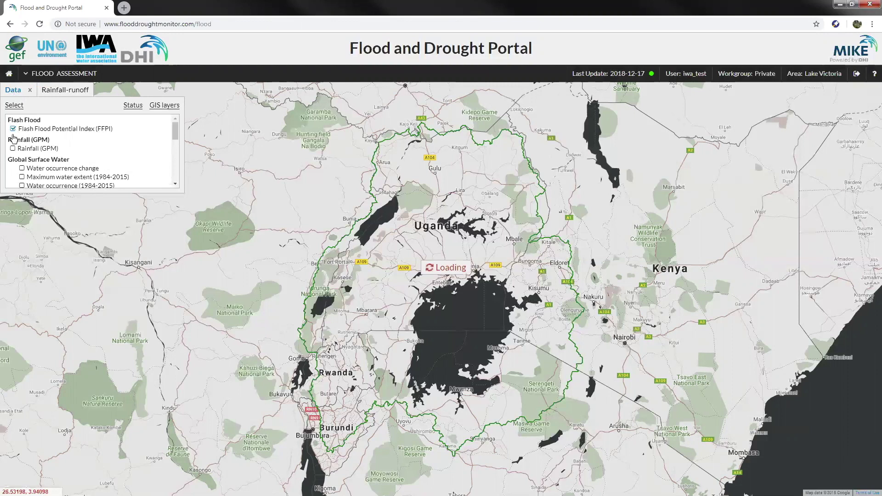
click(12, 148)
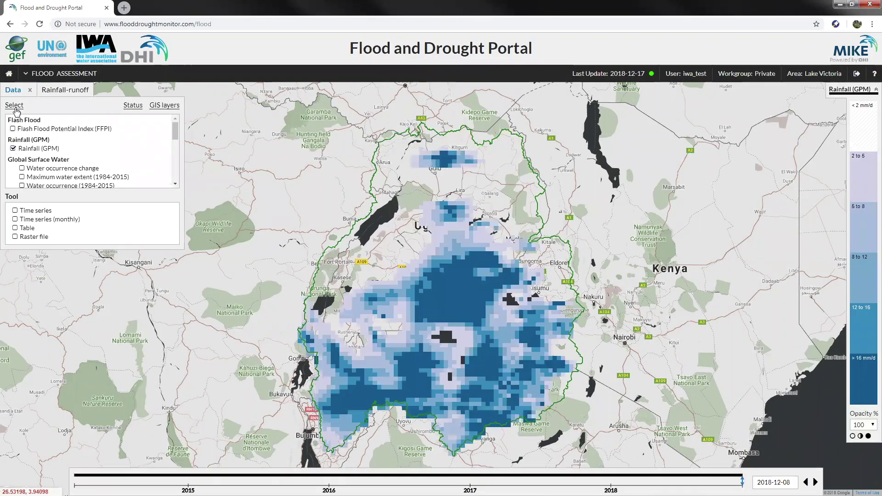
Update the favourite data list with Flash Flood Potential Index (FFPI) selected
click(14, 107)
click(222, 166)
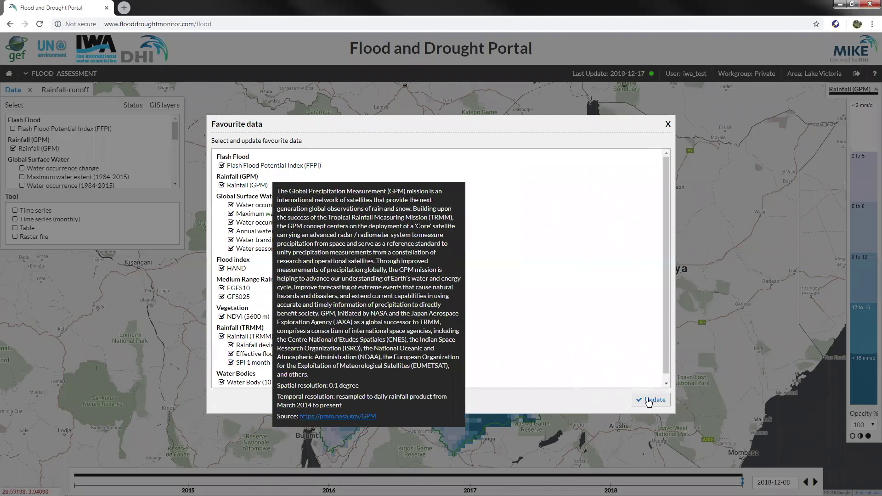
click(648, 401)
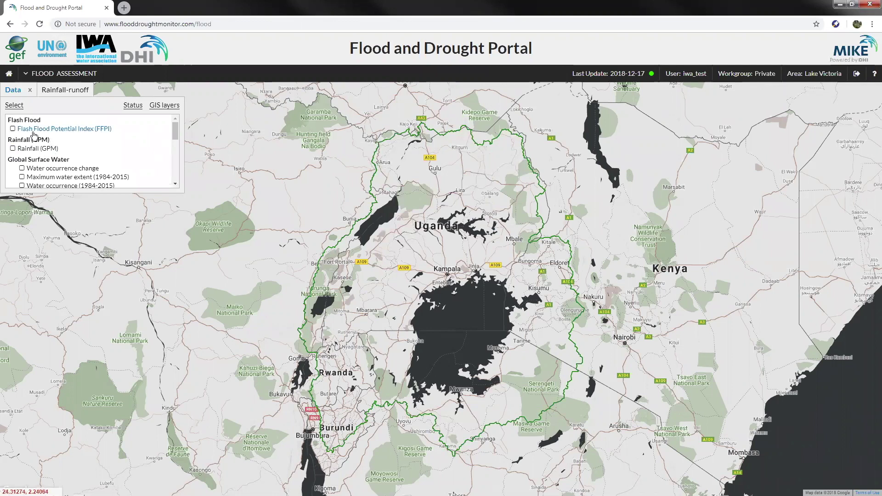
Look through the flood data list and display the Rainfall (GPM) layer on the map
scroll(39, 141, down, 1)
scroll(39, 141, down, 3)
scroll(39, 142, up, 4)
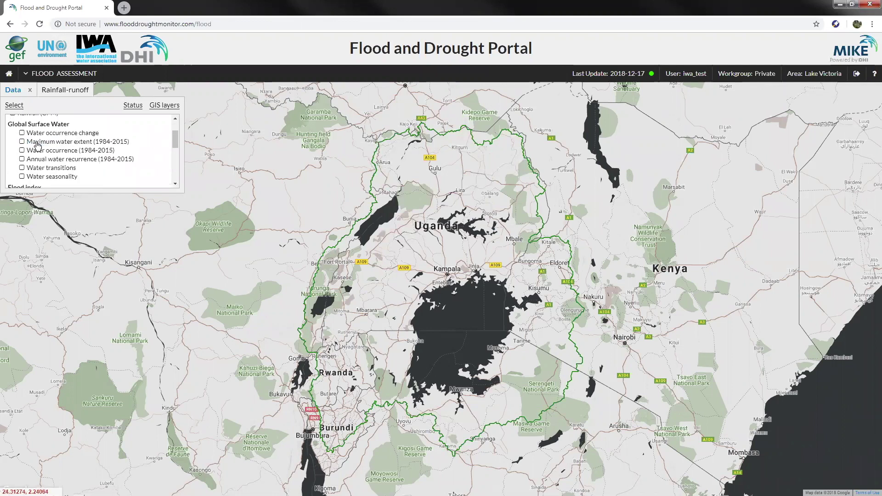
click(13, 149)
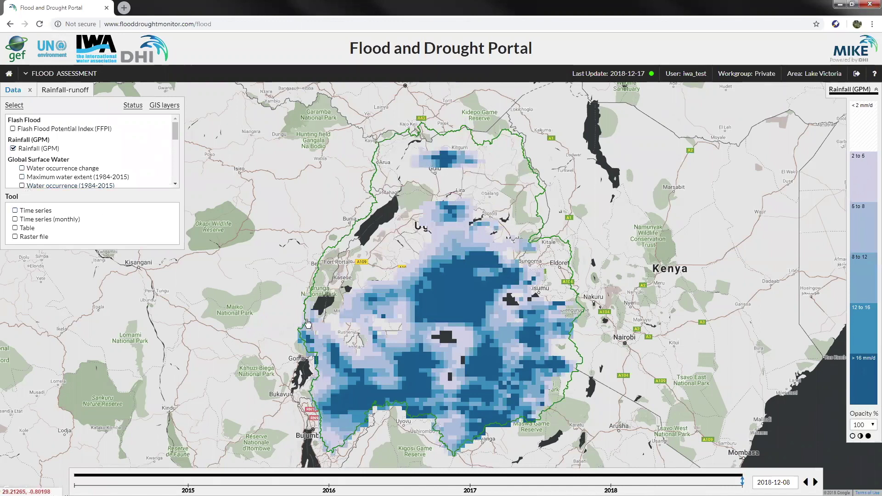
Enable the Time series tool for the Rainfall (GPM) layer and review its area options
click(15, 210)
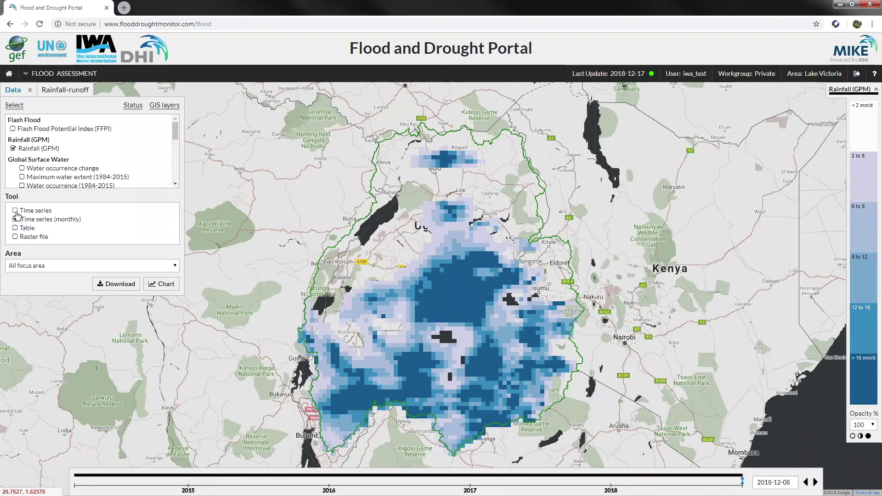
click(176, 266)
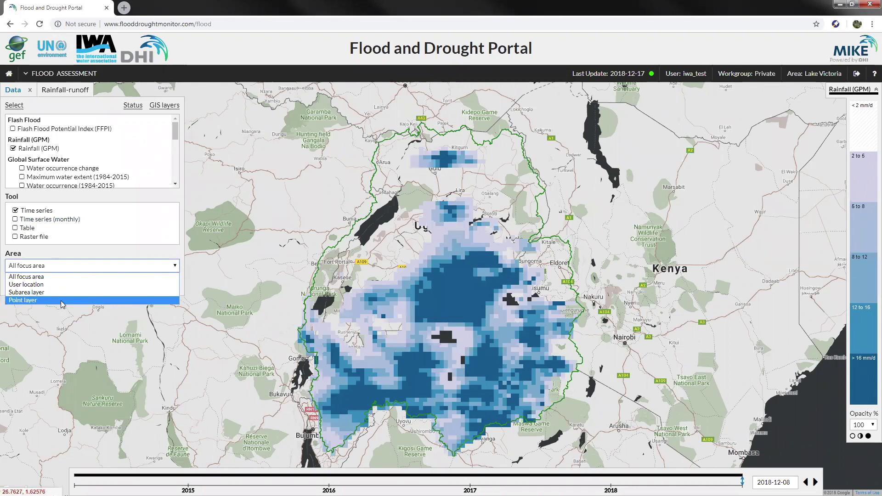
click(63, 249)
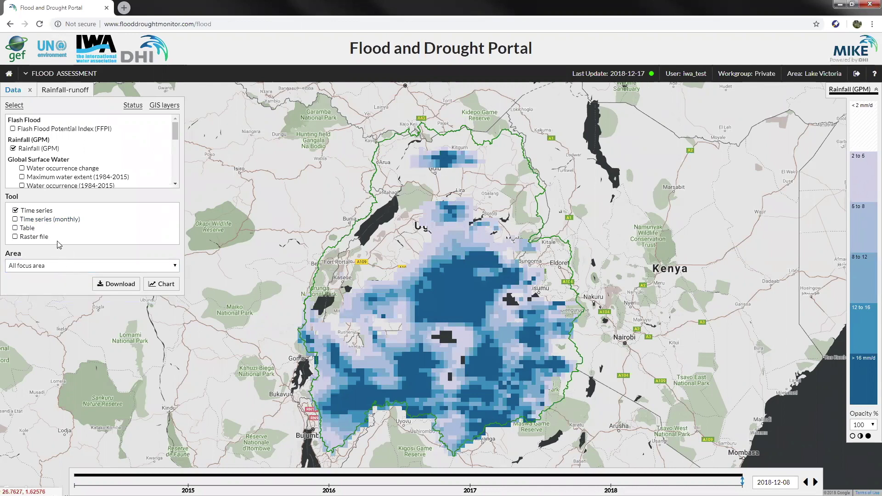
Open the Rainfall-runoff tool, view its Forecast and Climate change settings, and set the mode to Historic
click(56, 90)
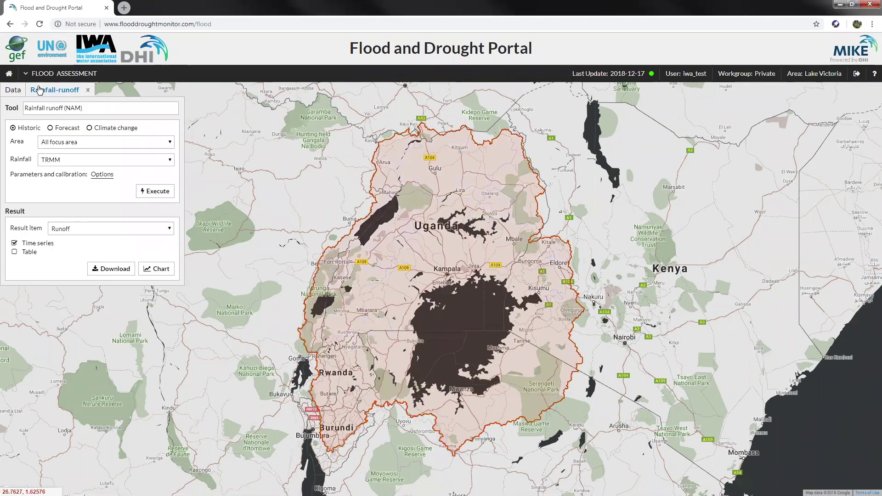
double_click(14, 130)
click(28, 141)
click(50, 128)
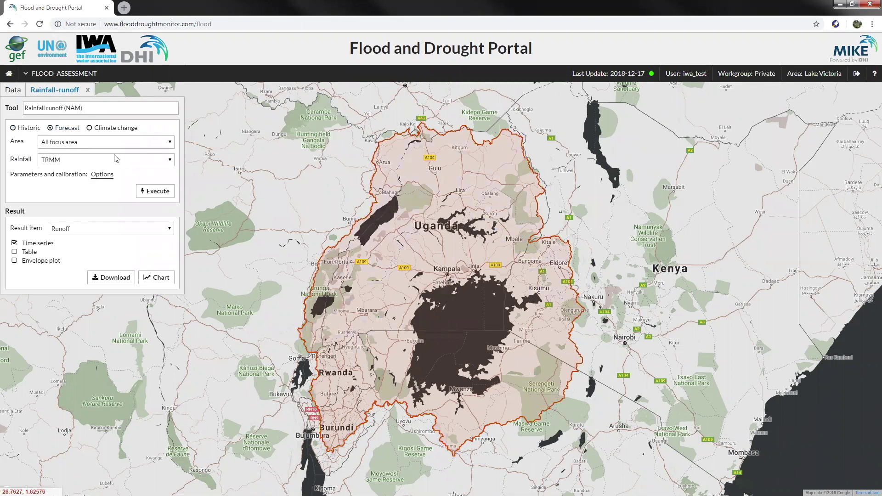
click(89, 129)
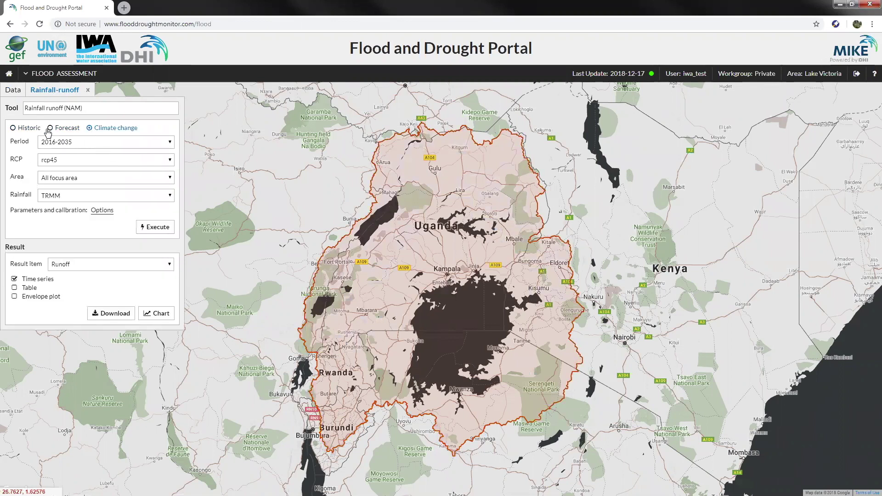
click(13, 129)
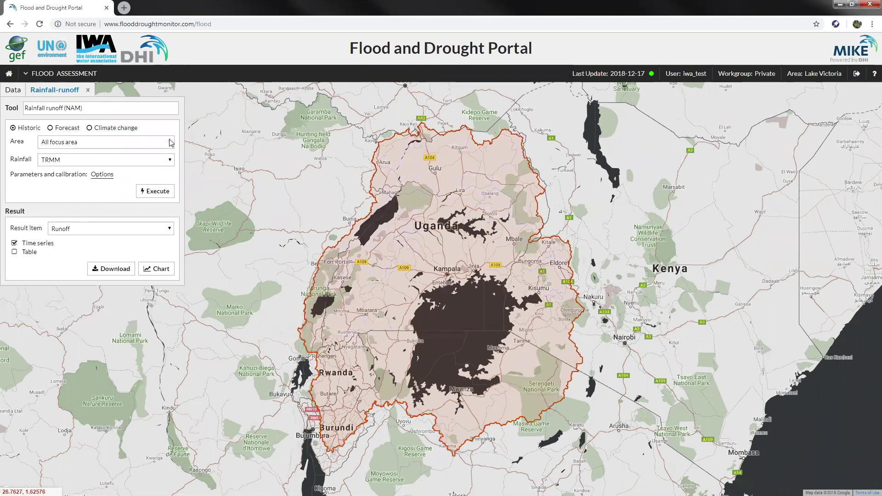
Review the available areas and rainfall sources, keeping All focus area and TRMM
click(170, 142)
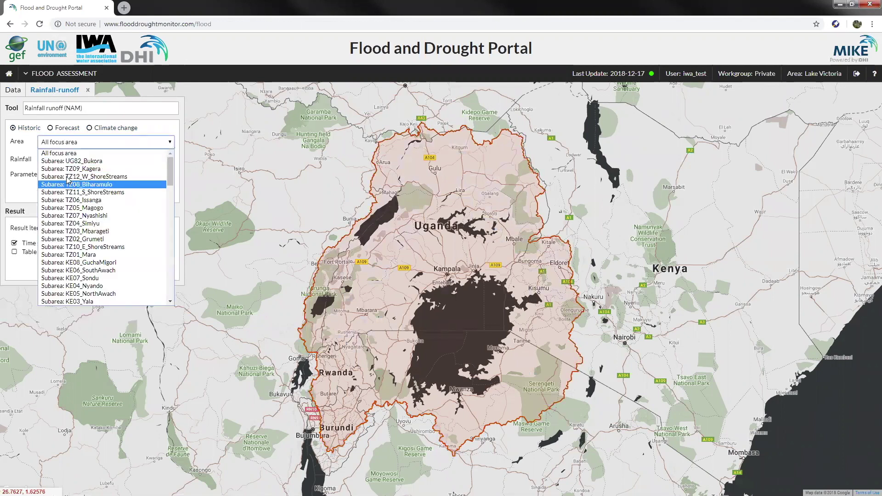
click(29, 153)
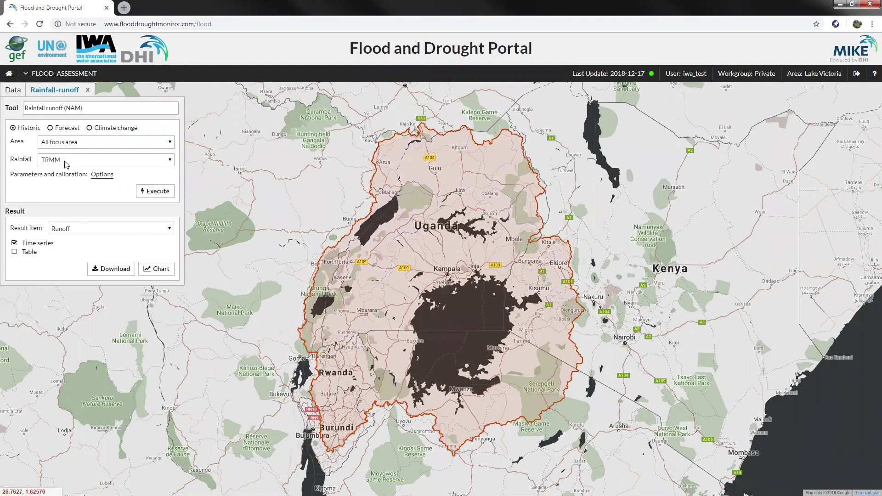
click(170, 160)
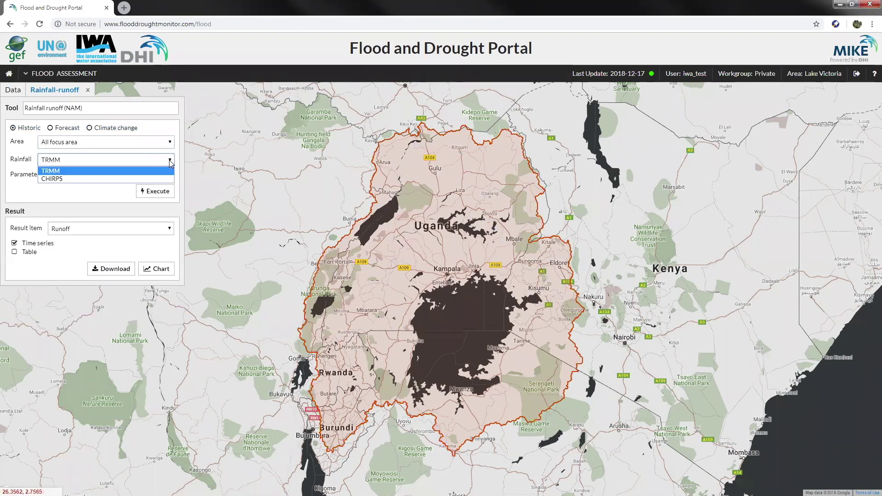
click(121, 175)
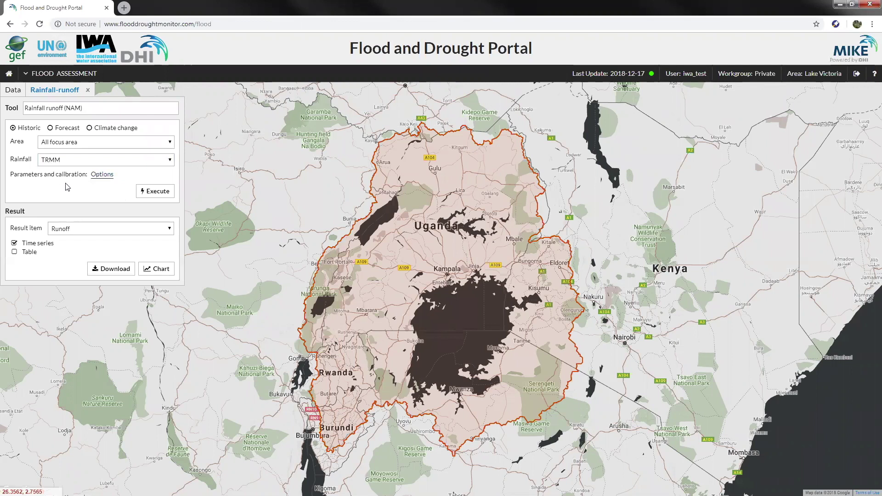
Review the model parameters and calibration settings and execute the historic rainfall-runoff model
click(104, 175)
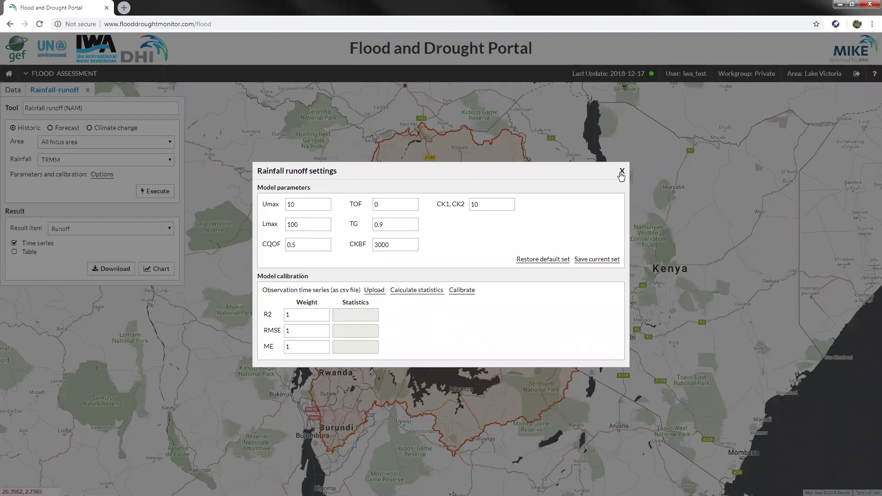
click(622, 171)
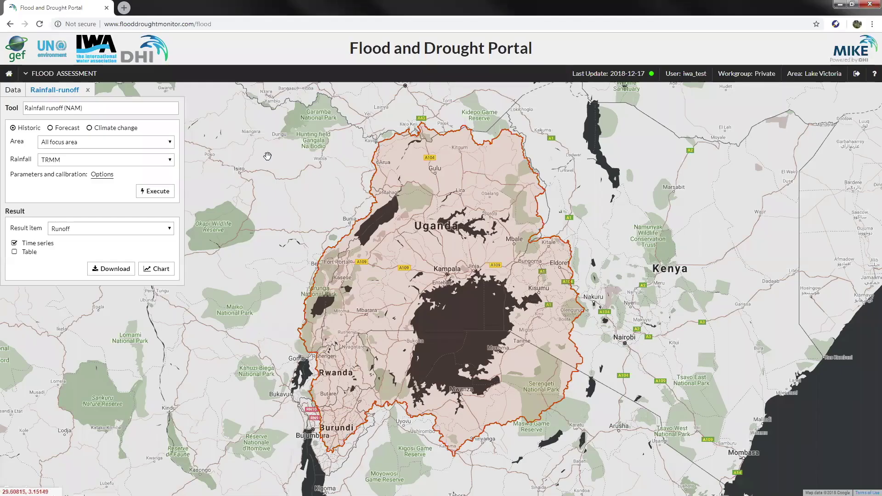
click(158, 191)
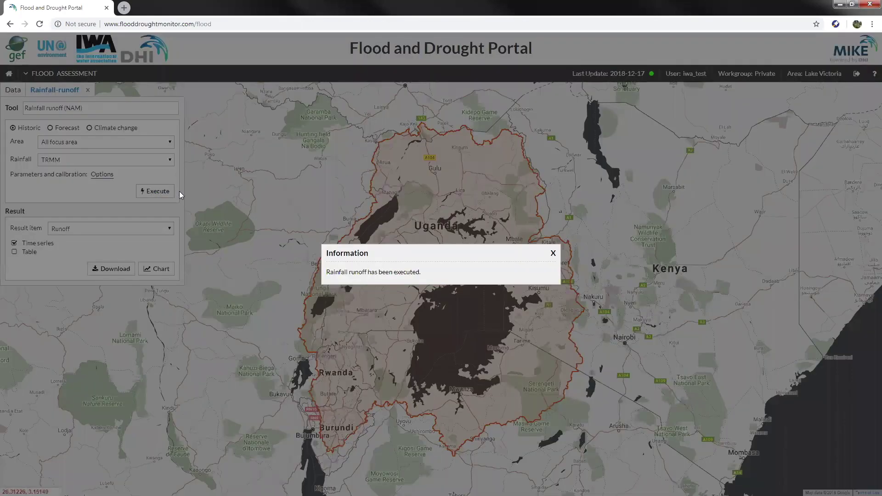
click(552, 252)
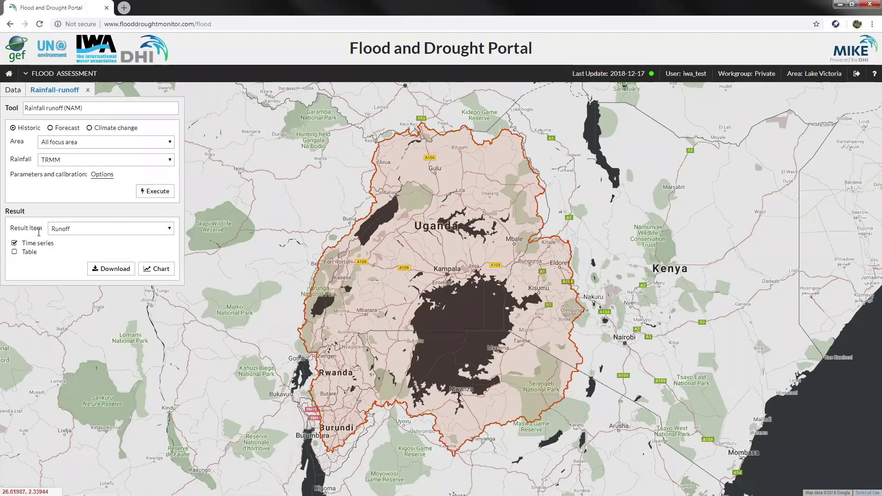
Review the result items and download the Runoff result as a table instead of a time series
click(171, 229)
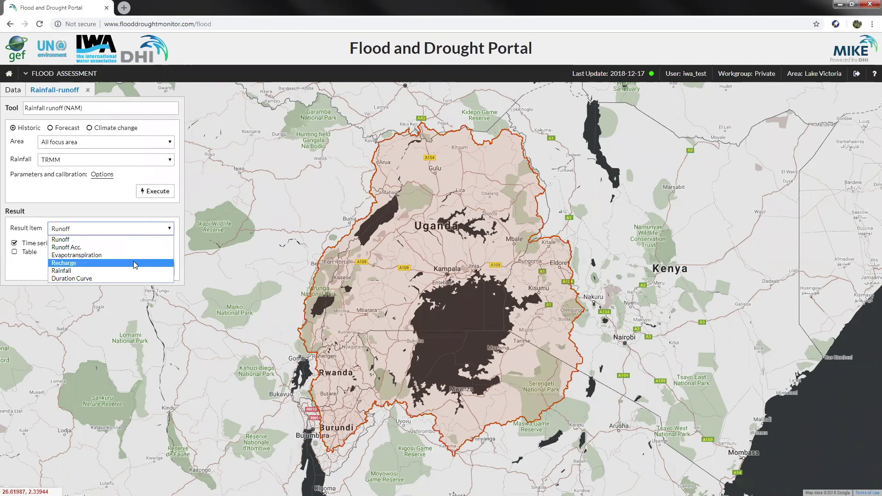
click(32, 264)
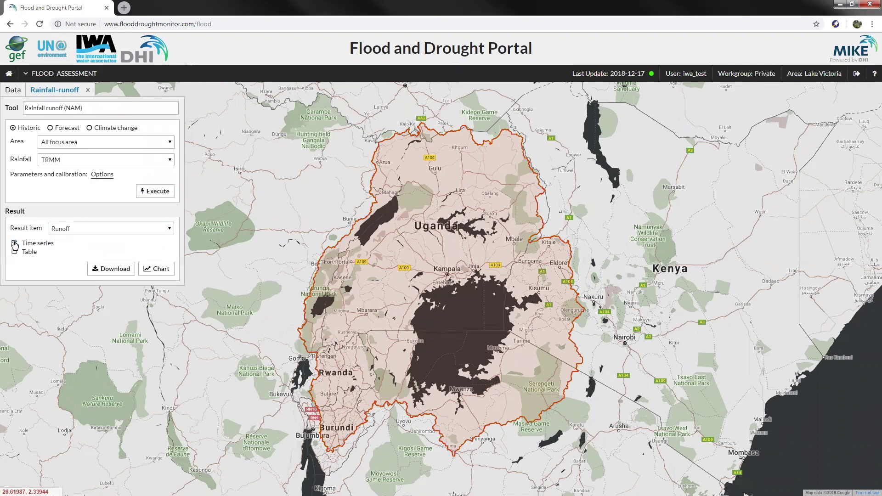
click(14, 251)
click(14, 243)
click(15, 251)
click(113, 271)
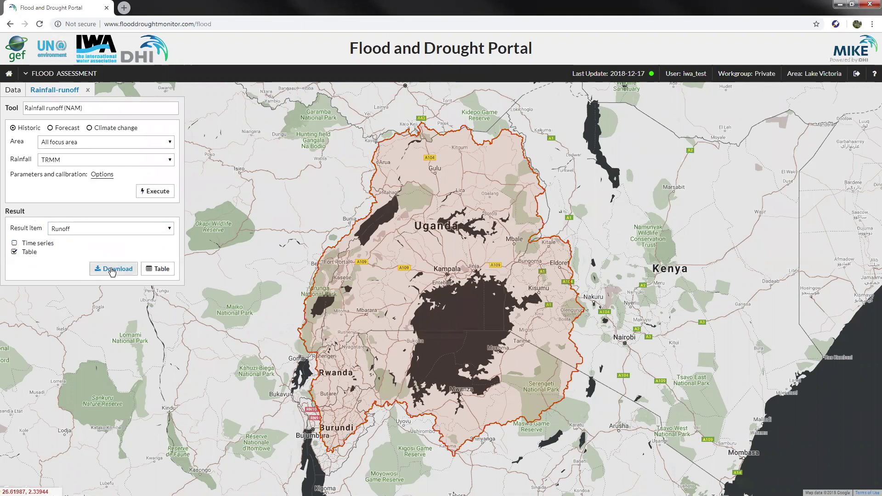